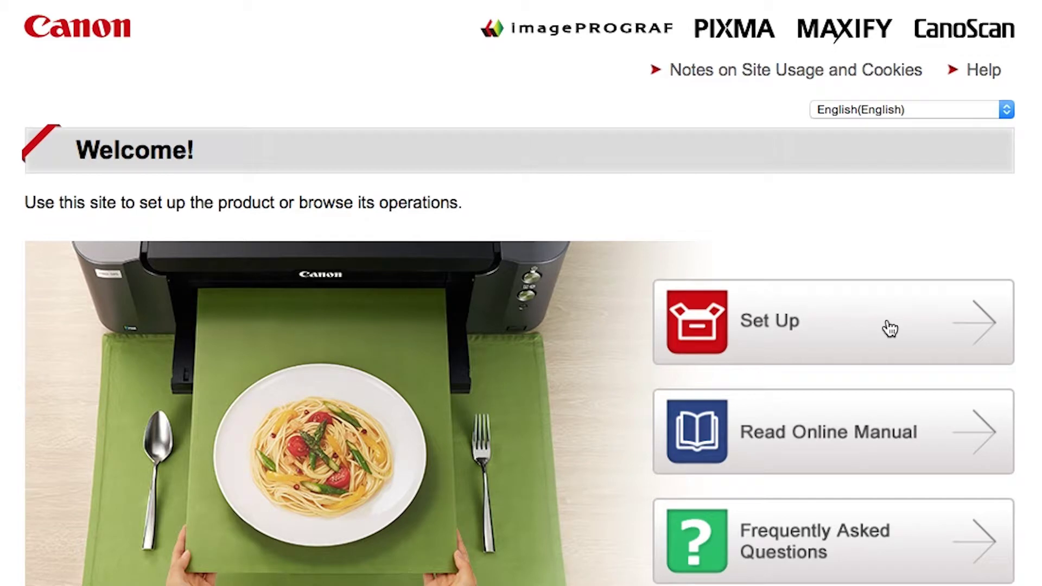
- On the Canon IJ Setup site, choose U.S.A., TS8020 and Mac, and download the setup file
left_click(890, 327)
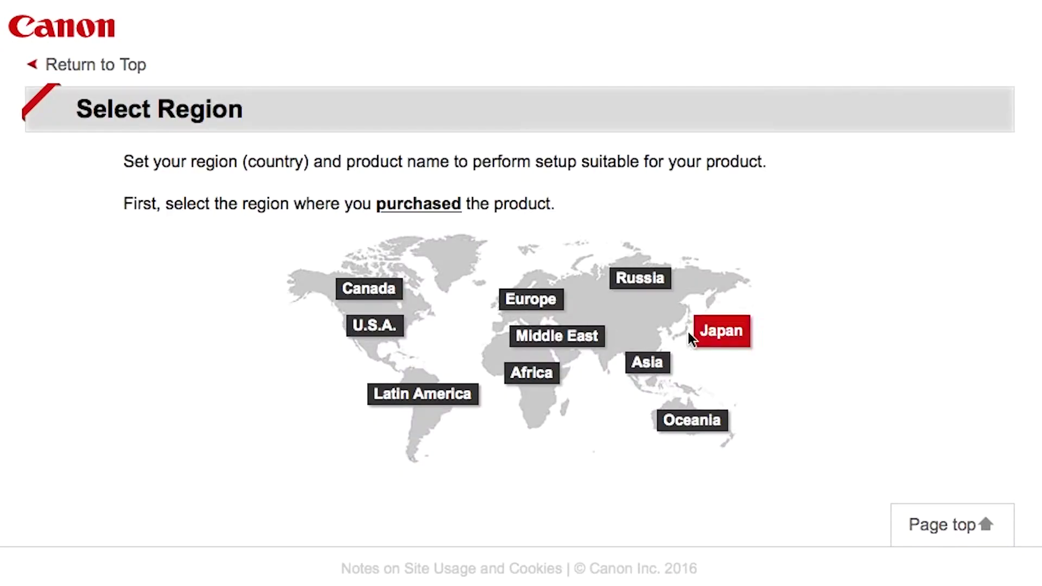
left_click(394, 331)
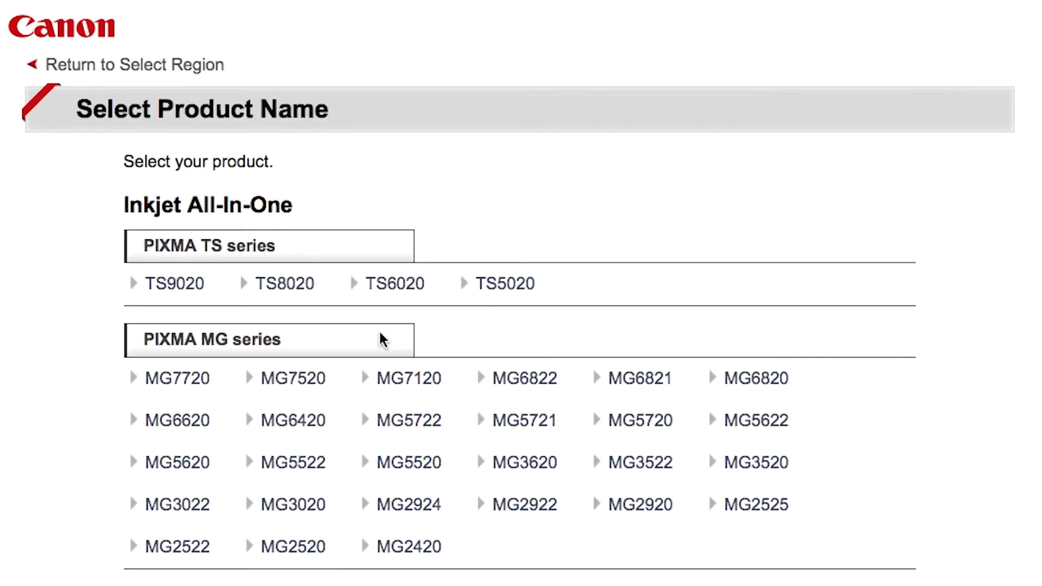
left_click(290, 280)
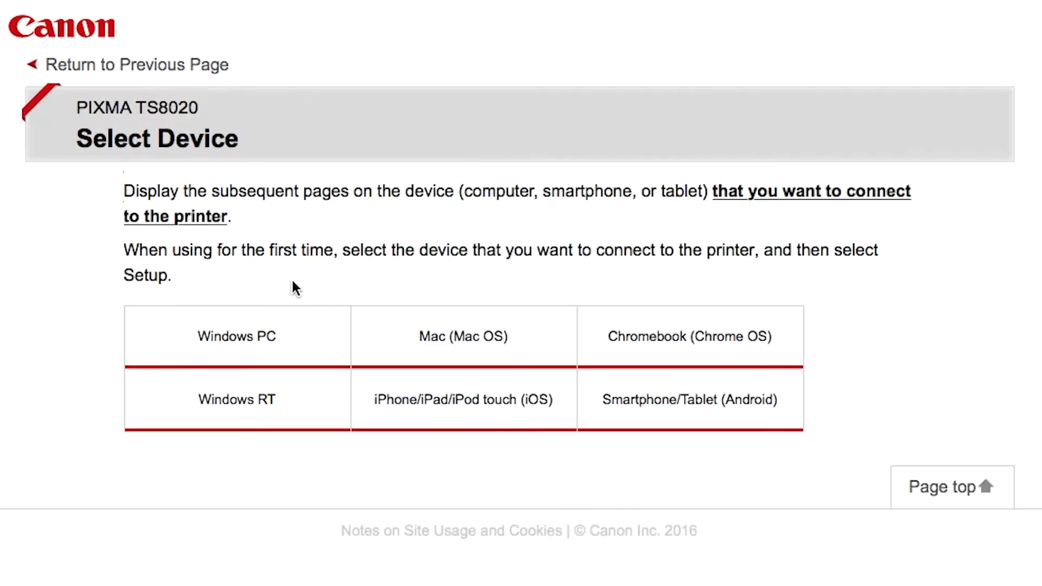
left_click(428, 319)
scroll(460, 327, "down", 1)
scroll(461, 332, "down", 4)
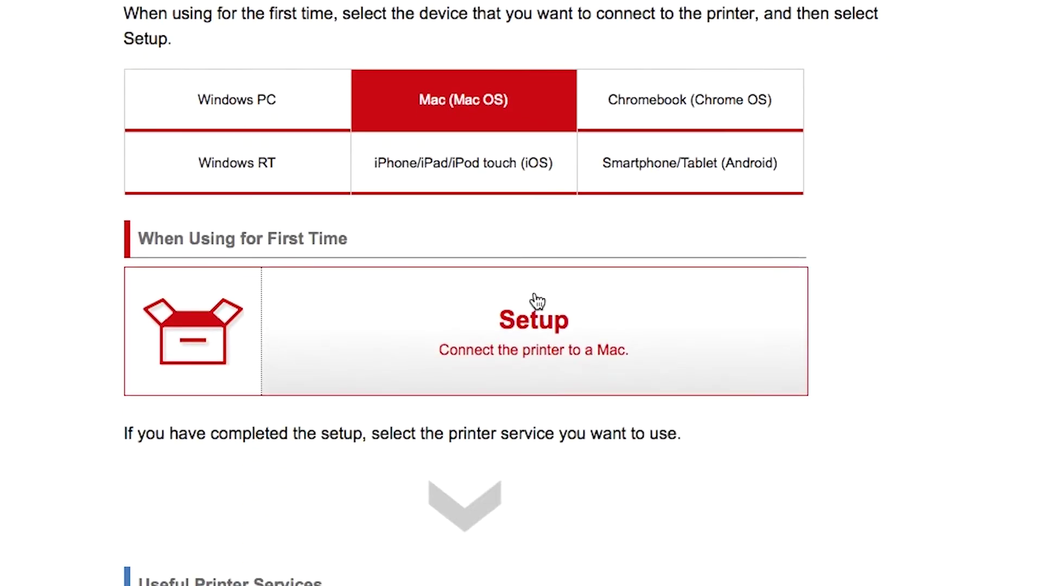
left_click(535, 300)
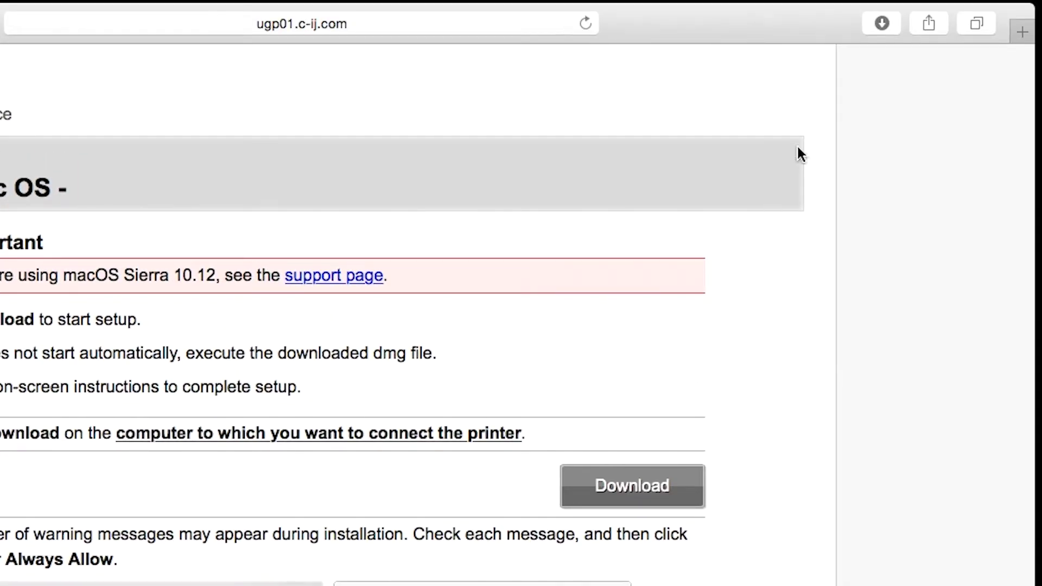
- Open mac-ts8000-1_1-mcd.dmg from Downloads and confirm launching its Setup app
left_click(877, 23)
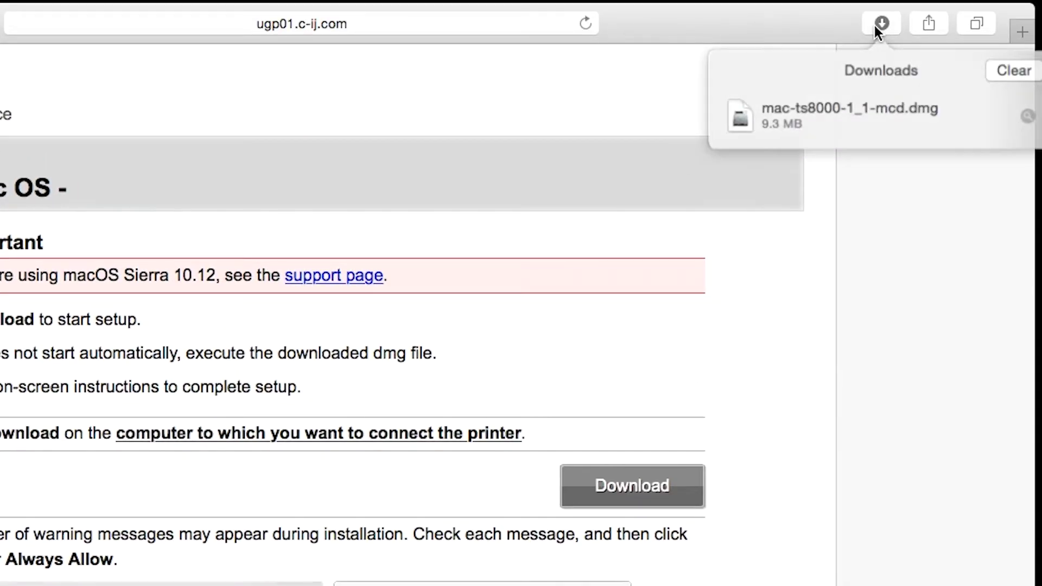
double_click(866, 101)
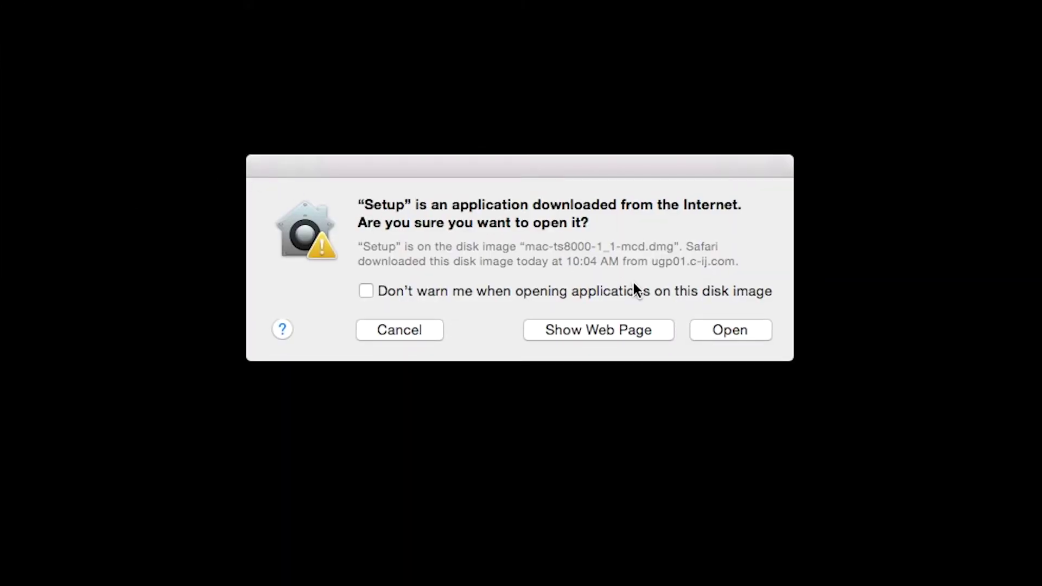
left_click(725, 331)
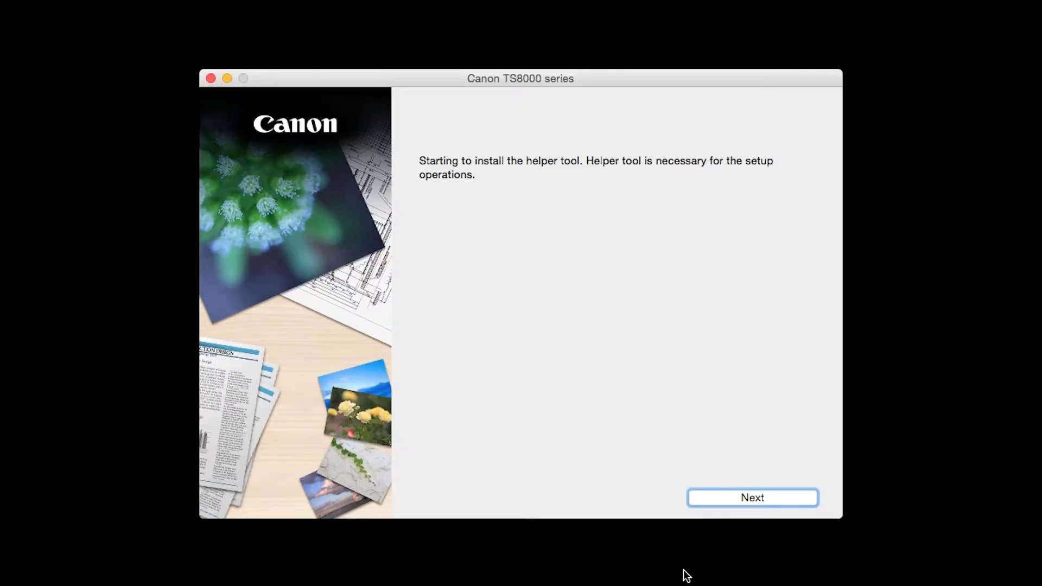
- Install the setup helper tool with the admin password, then start the TS8000 series setup
left_click(712, 500)
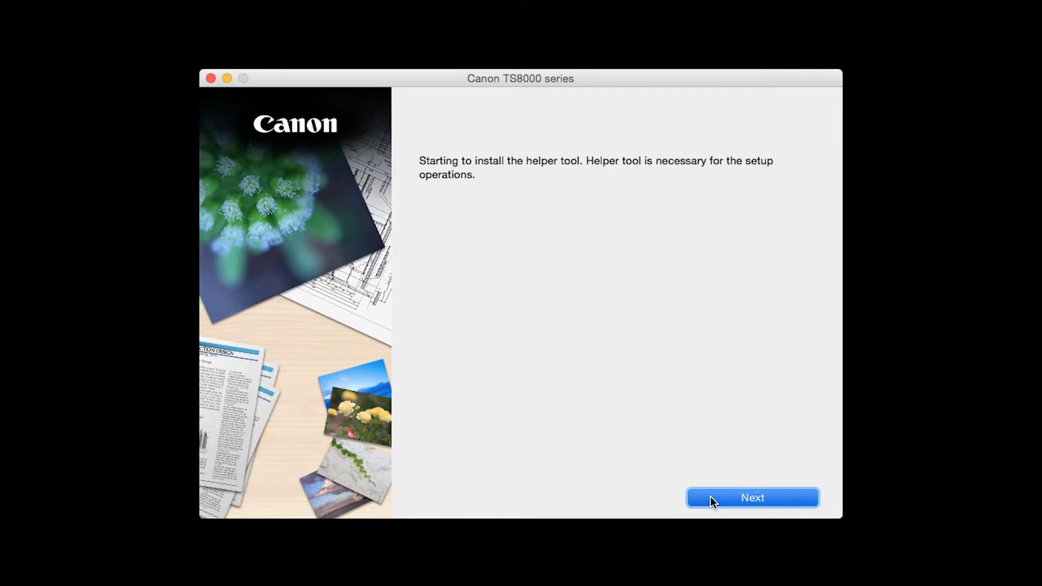
type("••••••••")
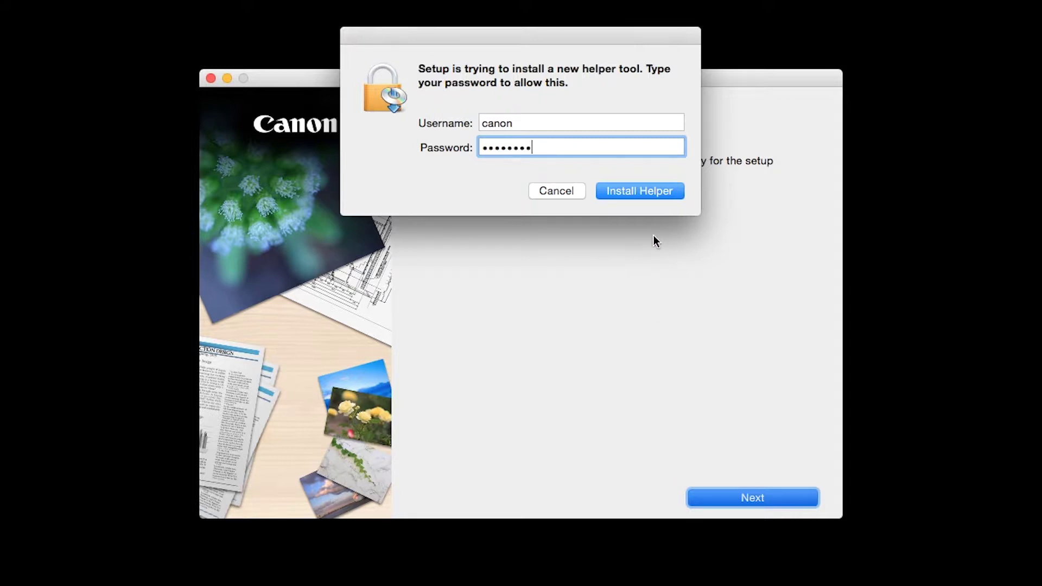
left_click(649, 189)
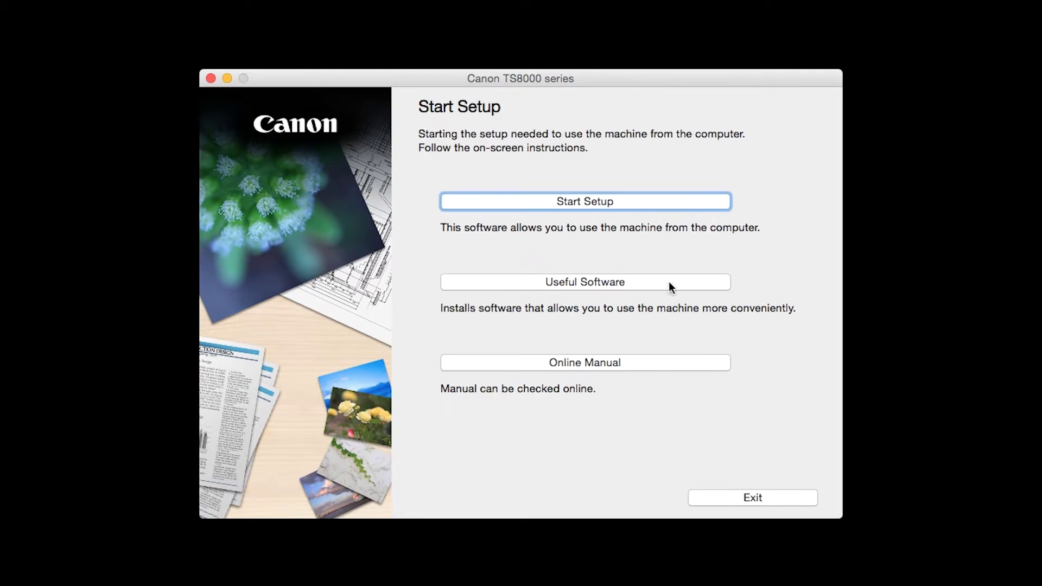
left_click(654, 204)
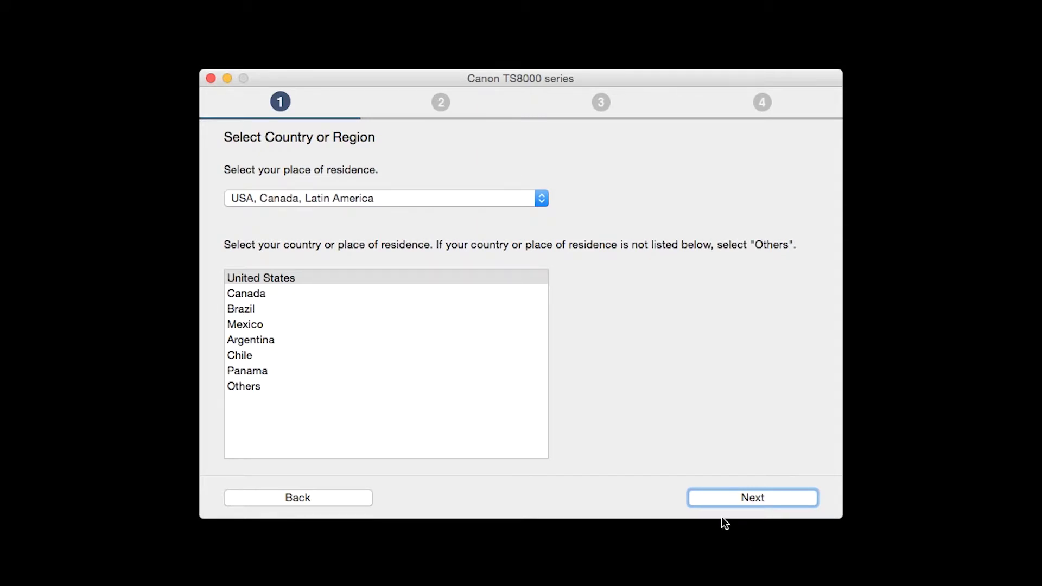
- Choose United States as residence, accept the License Agreement and agree to the Extended Survey Program
left_click(381, 280)
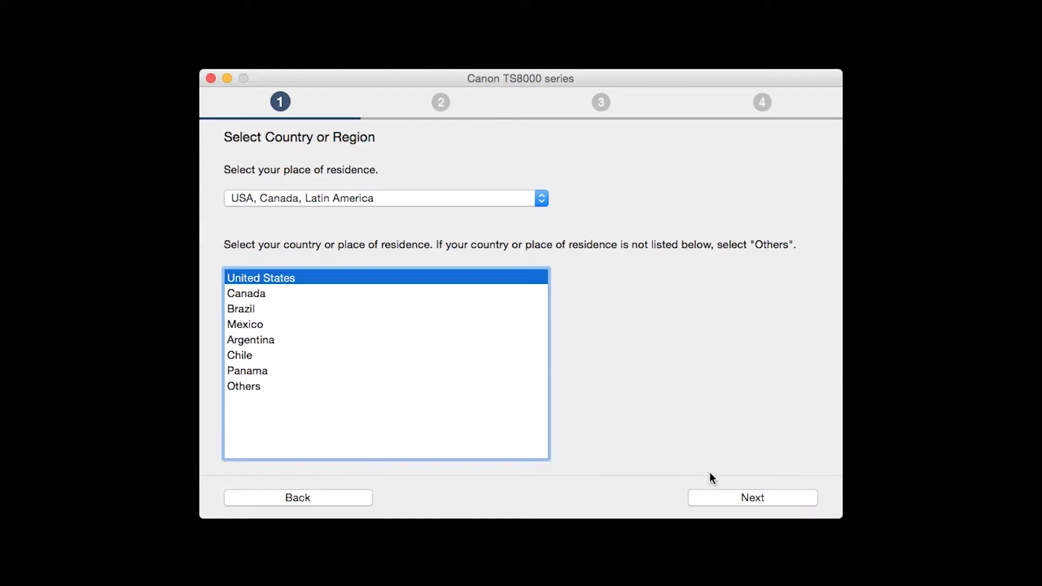
left_click(729, 492)
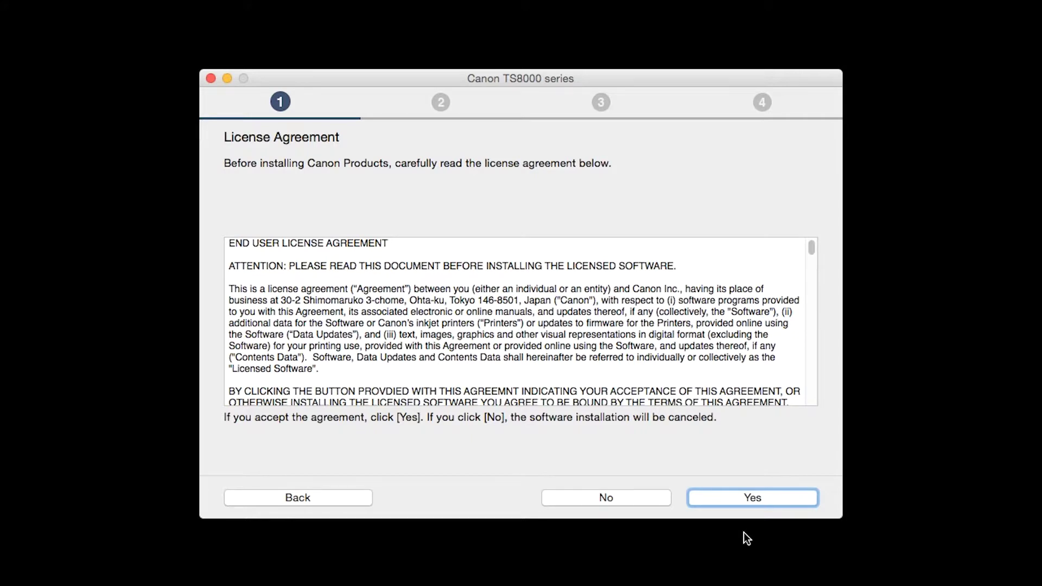
left_click(739, 505)
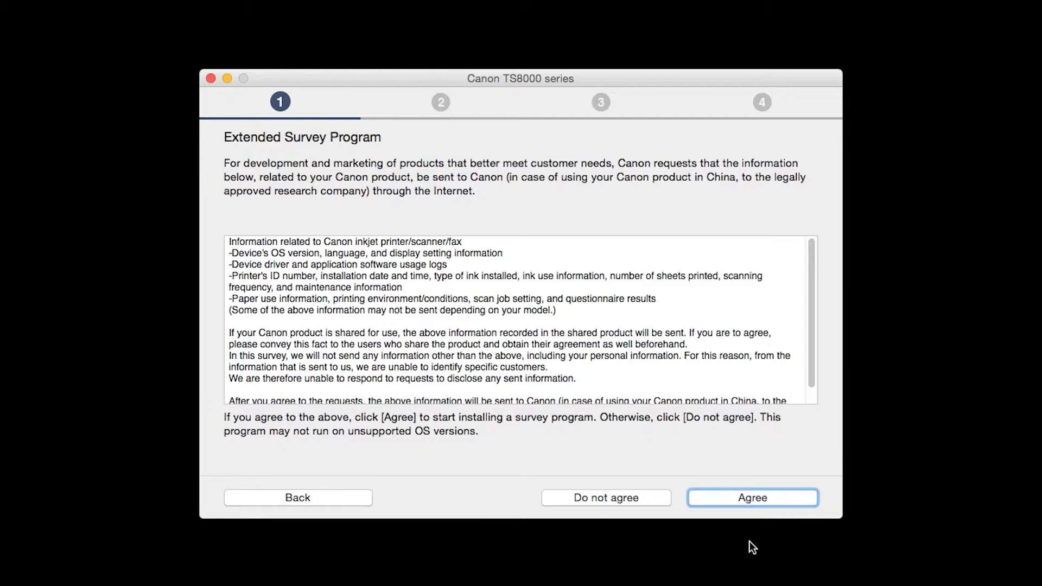
left_click(728, 500)
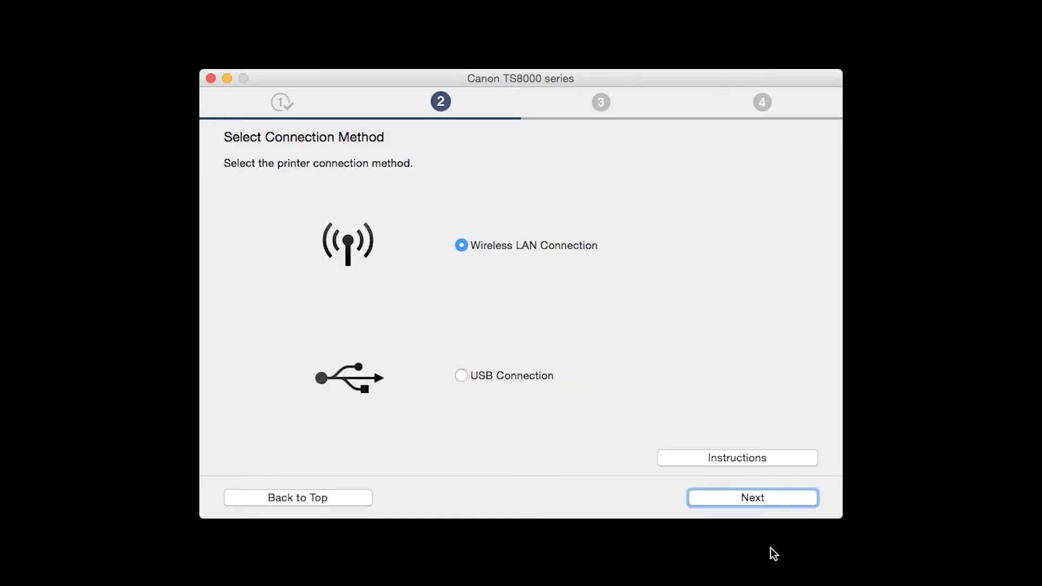
- Choose wireless LAN, confirm the printer is on, and go past the failed network connection attempt
left_click(461, 245)
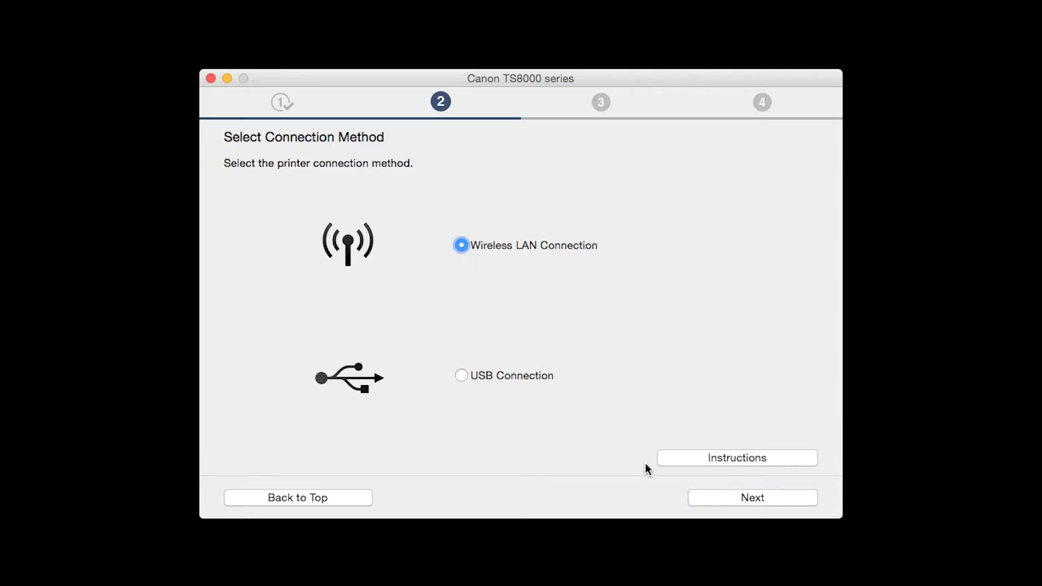
left_click(733, 496)
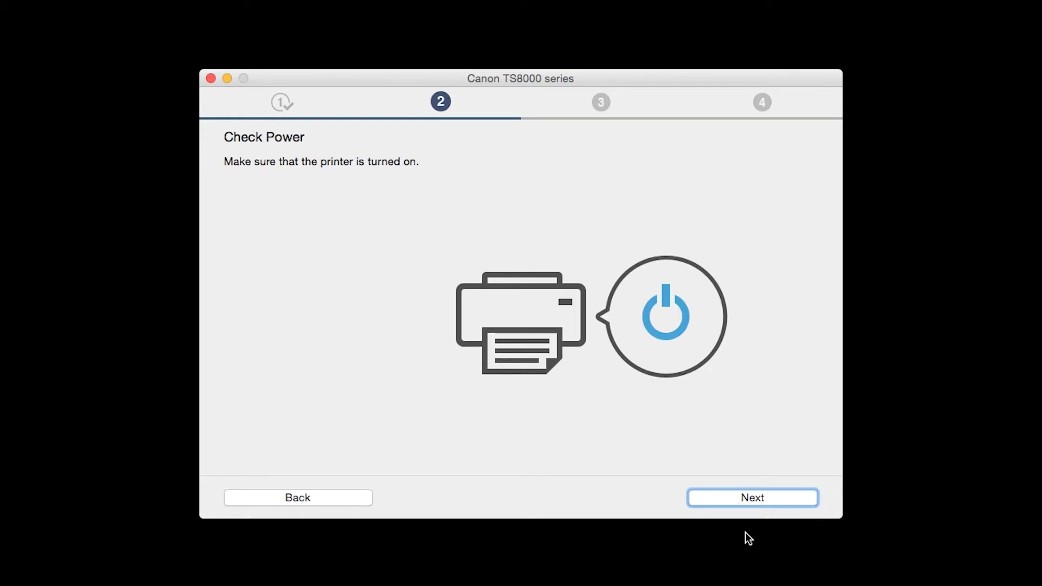
left_click(748, 500)
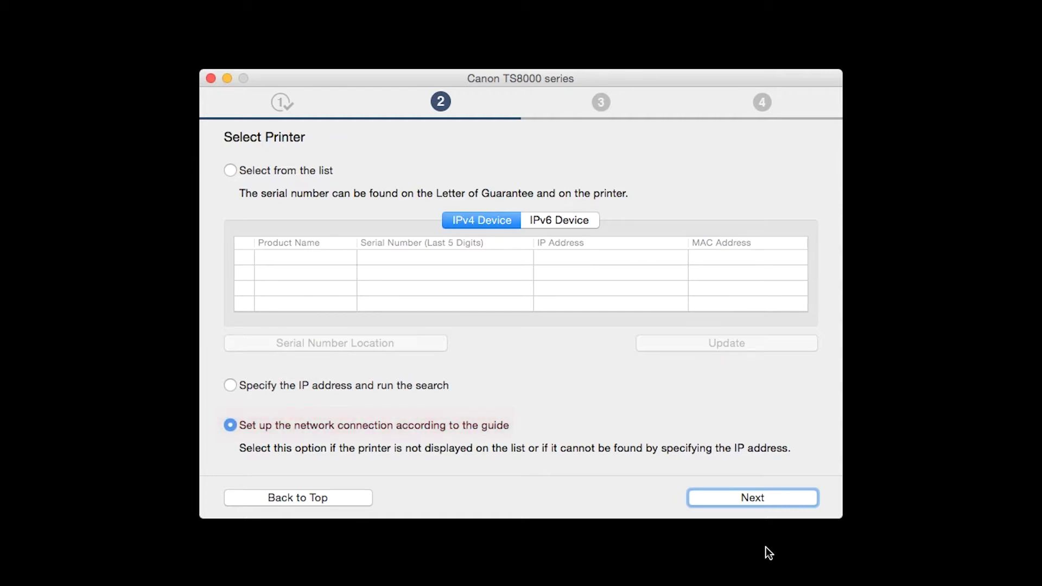
left_click(766, 494)
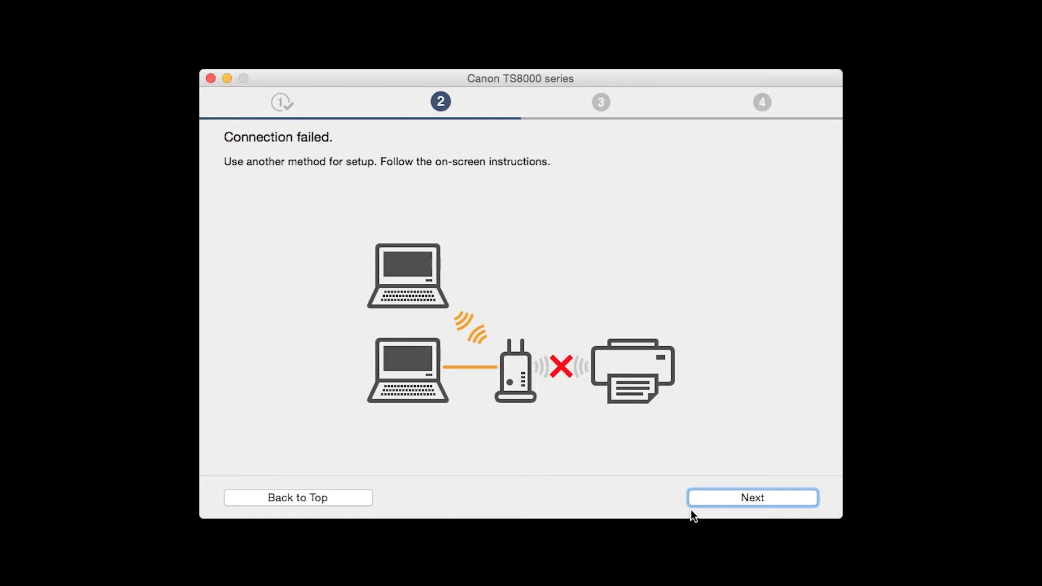
left_click(716, 494)
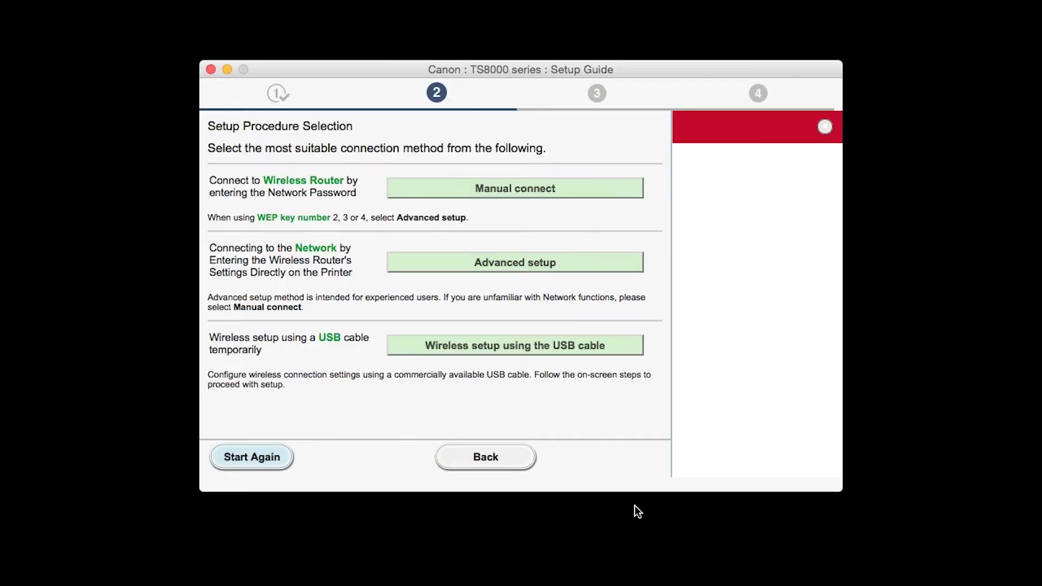
- Connect wirelessly using 'Wireless setup using the USB cable', then continue with the USB cable unplugged
left_click(583, 355)
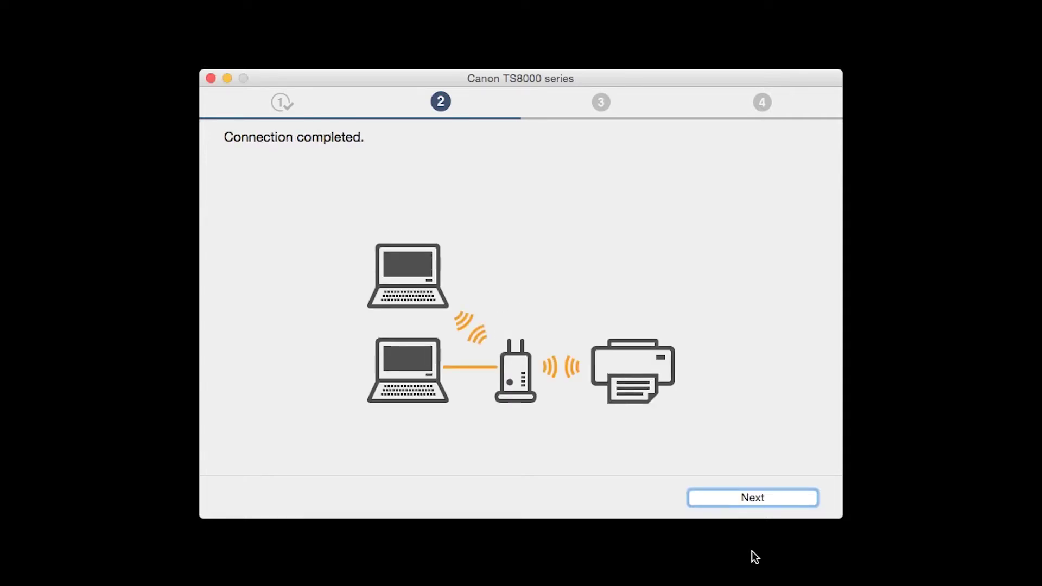
left_click(753, 499)
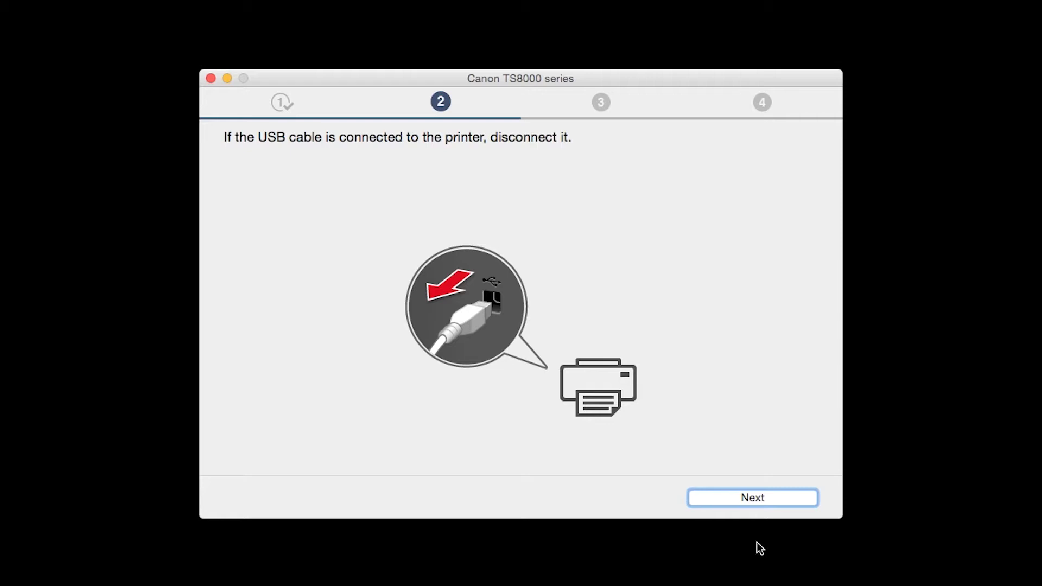
left_click(748, 508)
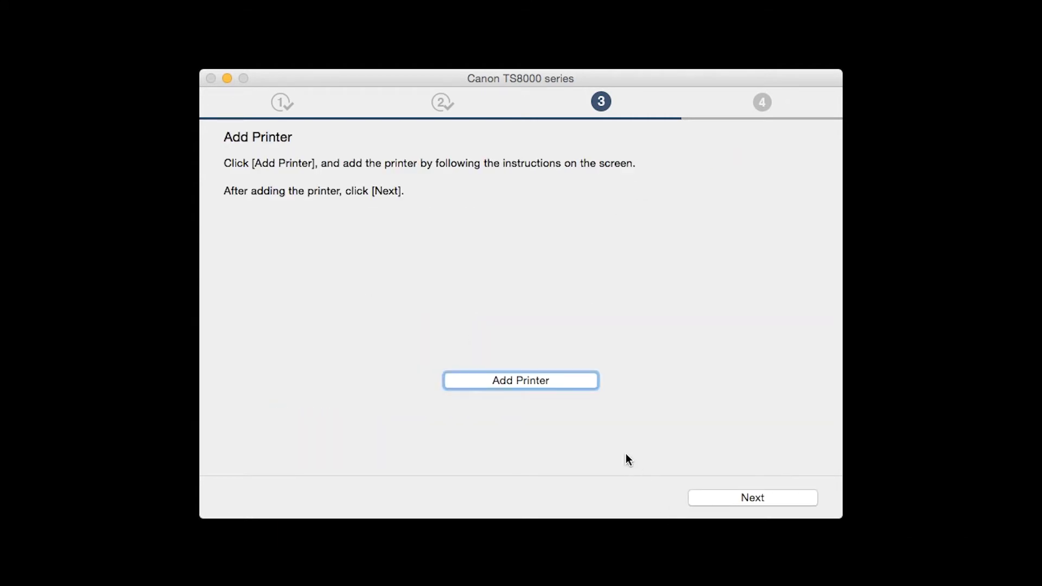
- Add the network Canon TS8000 series printer using the Canon TS8000 series driver instead of AirPrint
left_click(573, 384)
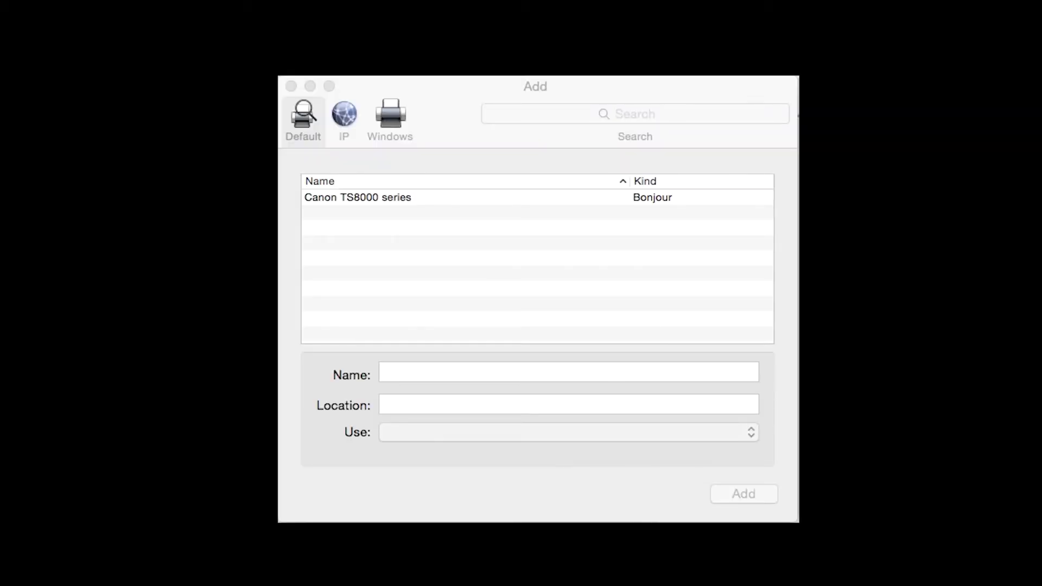
left_click(353, 195)
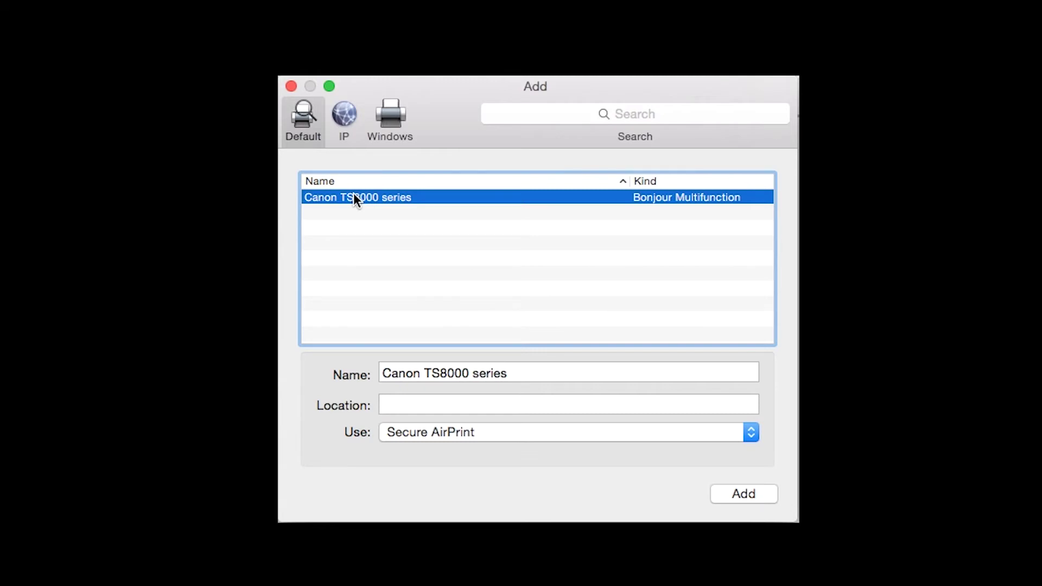
left_click(494, 432)
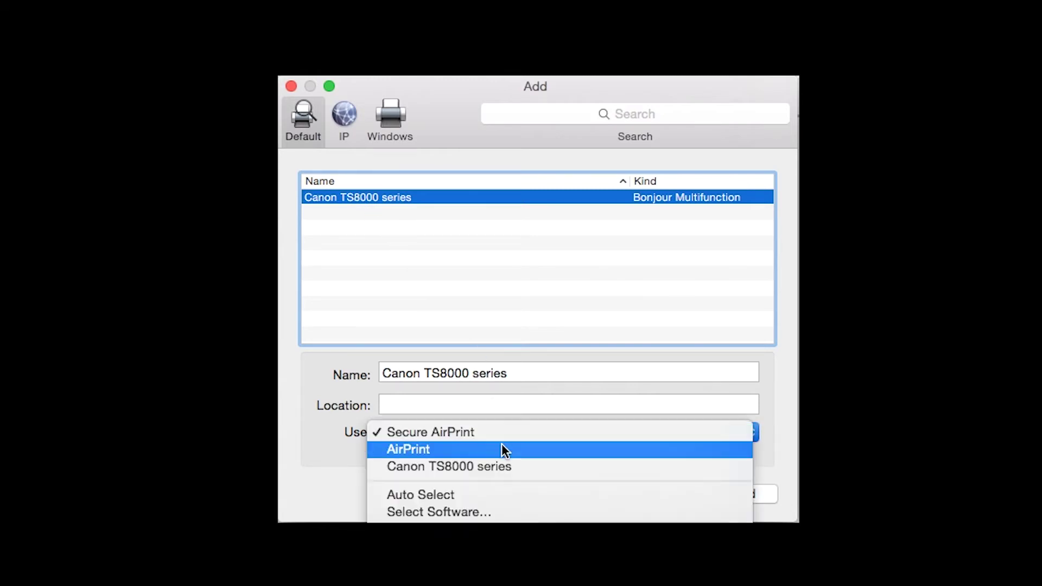
left_click(501, 466)
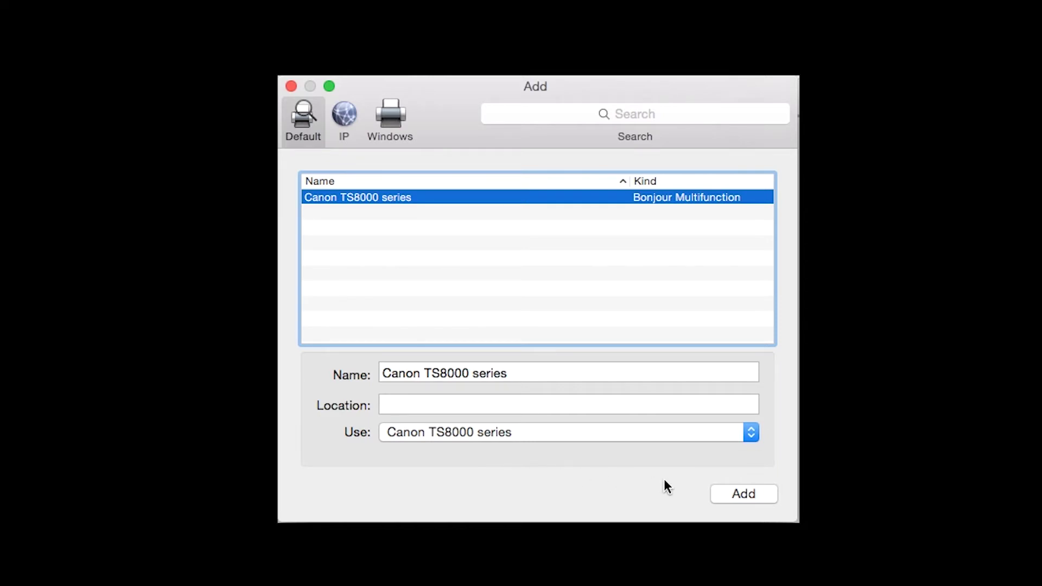
left_click(740, 492)
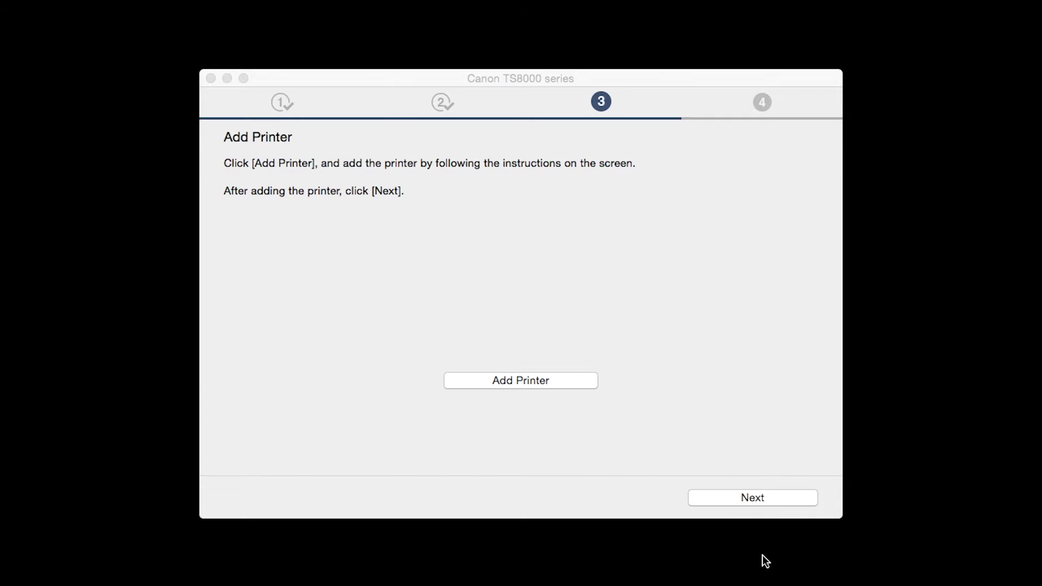
left_click(767, 499)
- Start a test print on the Test Print page and continue through the Setup Complete confirmation
left_click(768, 499)
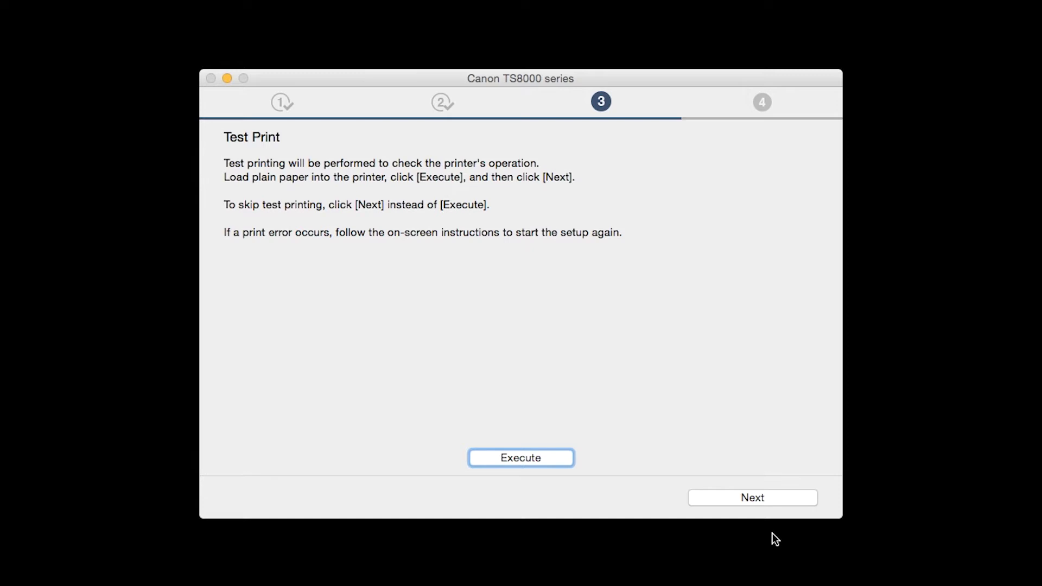
left_click(559, 461)
left_click(729, 499)
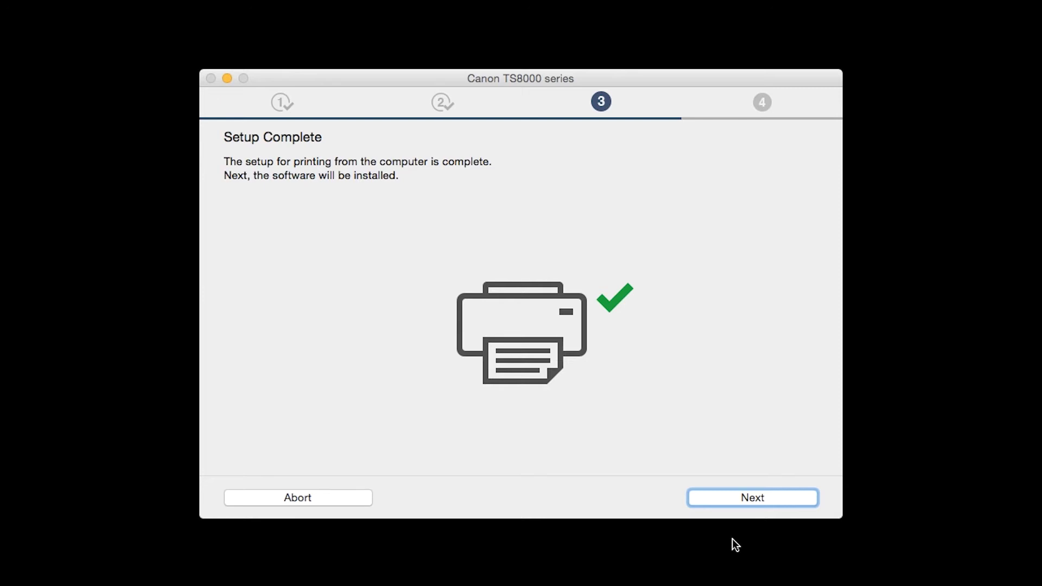
left_click(728, 501)
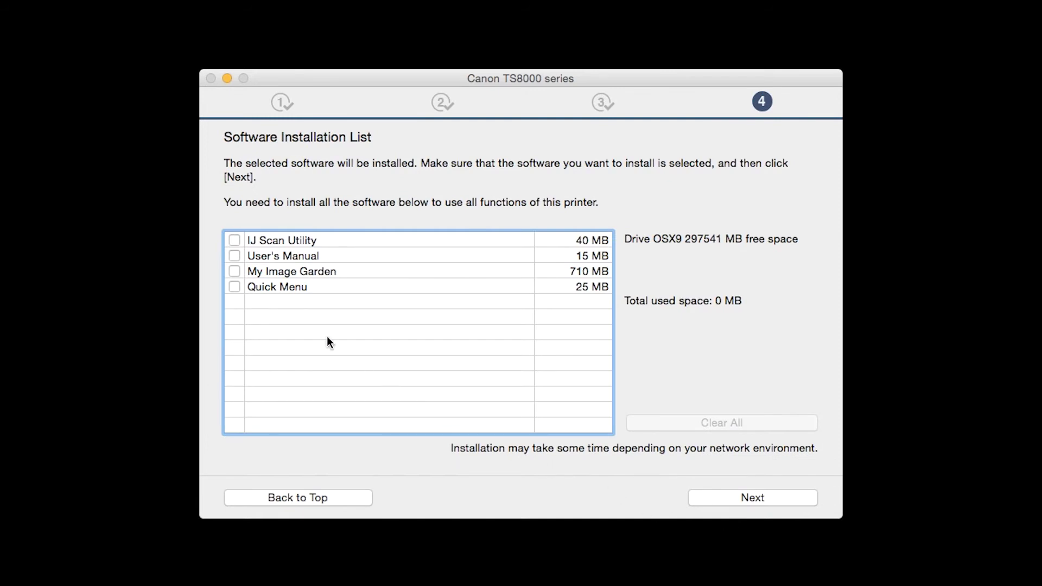
- Tick IJ Scan Utility, User's Manual, My Image Garden and Quick Menu, and install them
left_click(233, 240)
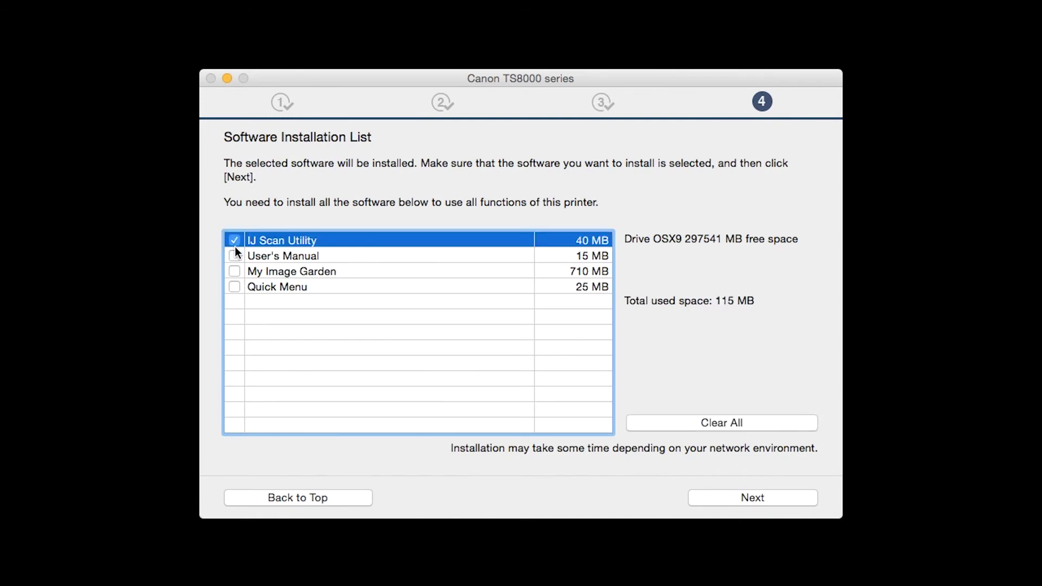
left_click(236, 256)
left_click(236, 273)
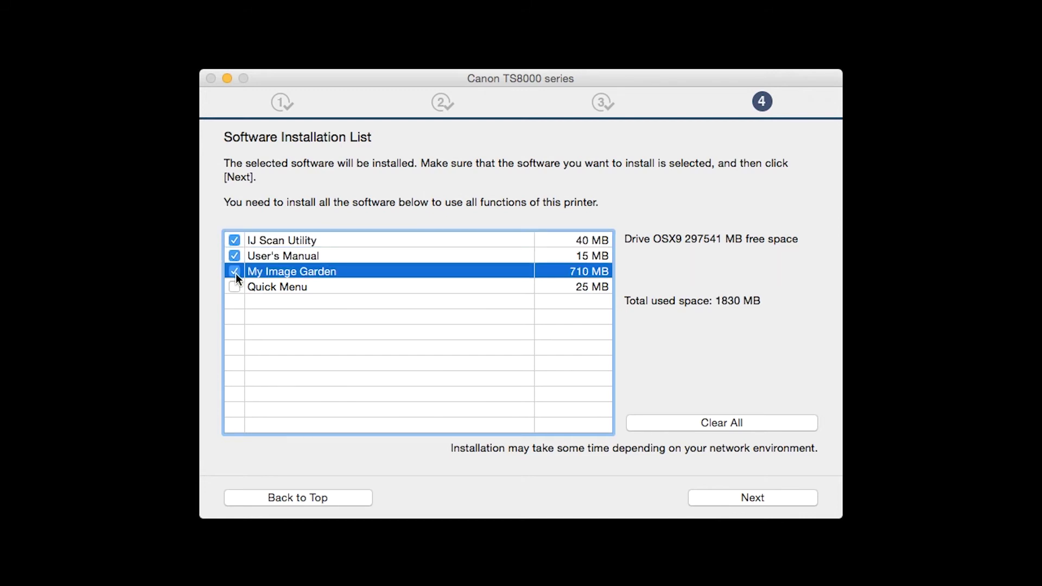
left_click(237, 288)
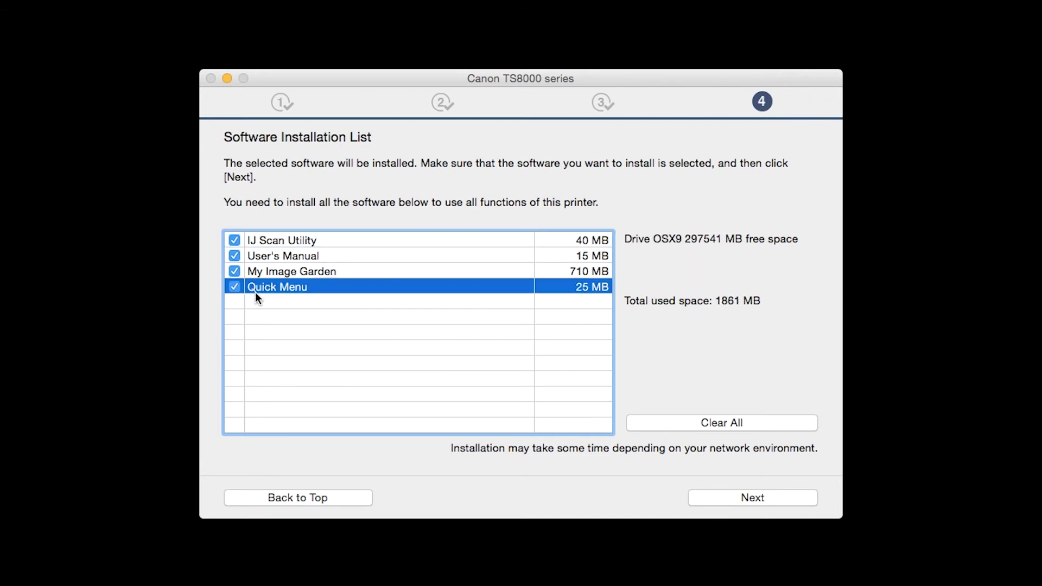
left_click(720, 495)
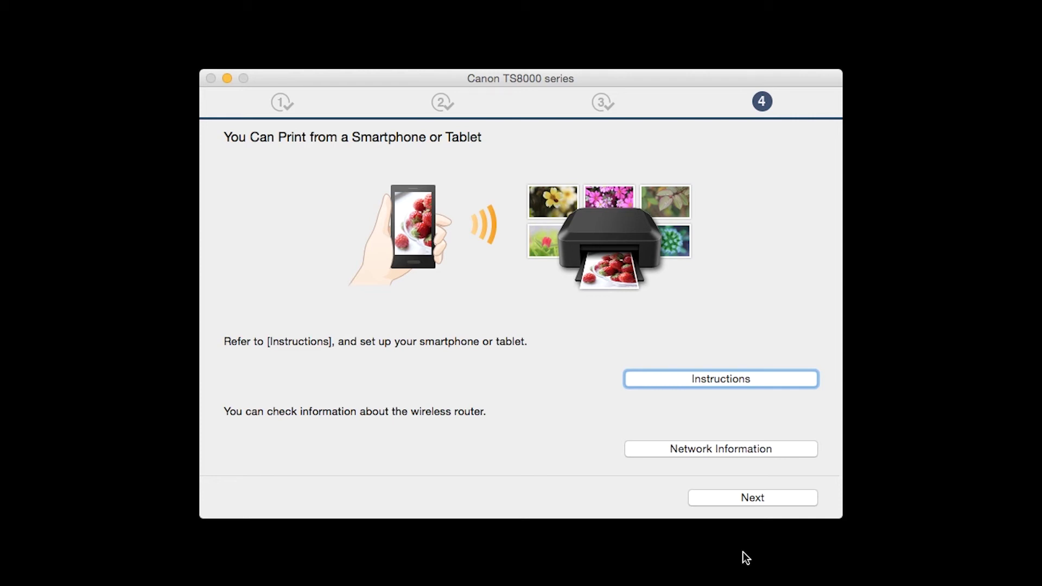
- Continue past the smartphone-printing and User Registration pages, then exit the completed installer
left_click(723, 501)
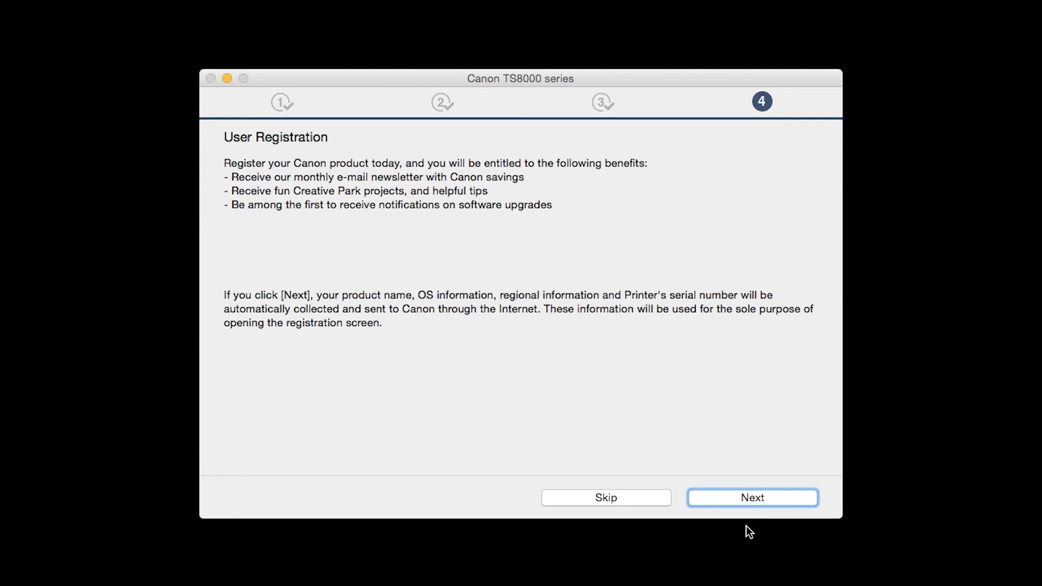
left_click(730, 500)
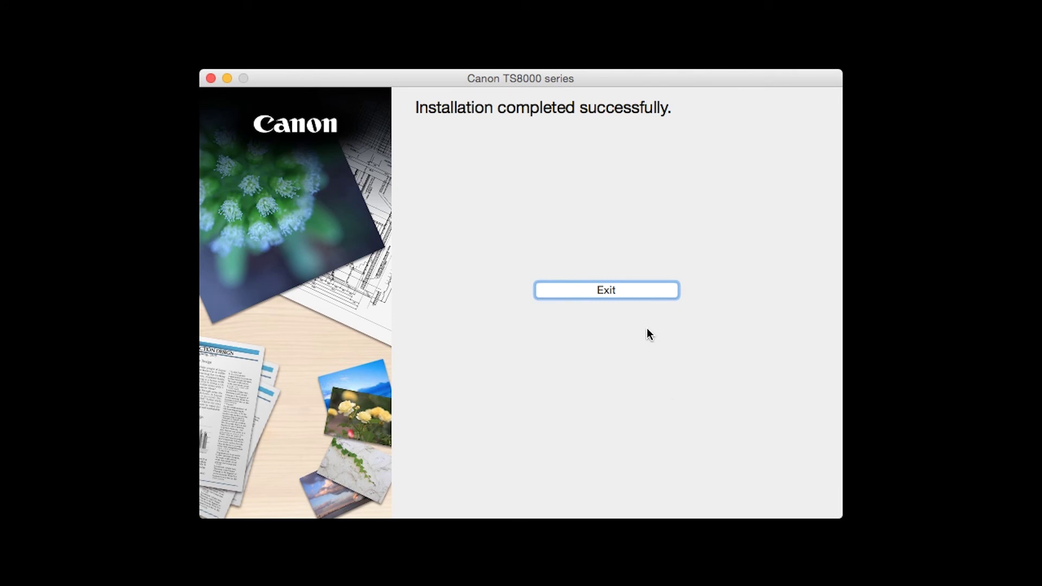
left_click(643, 294)
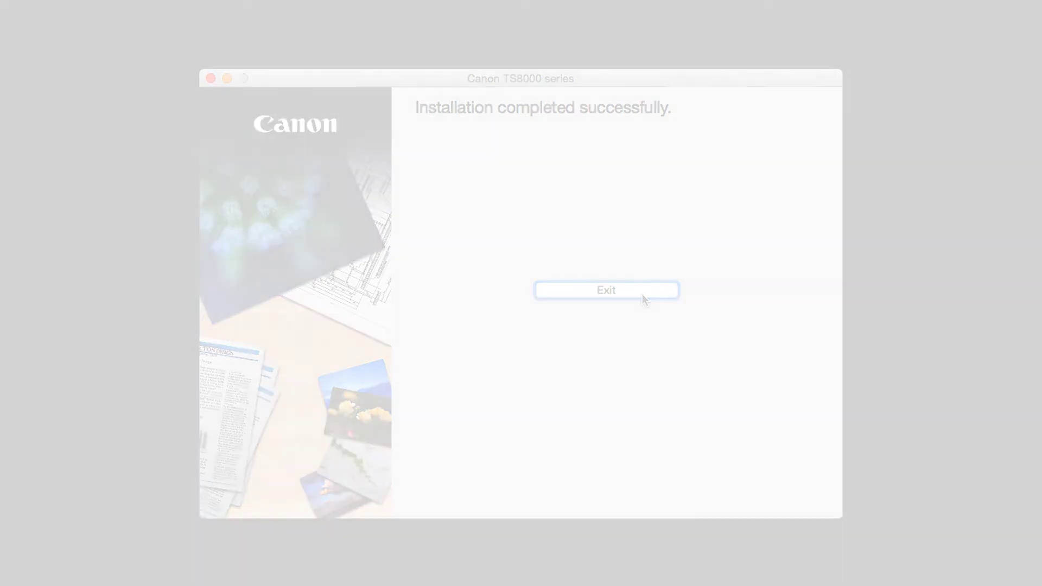